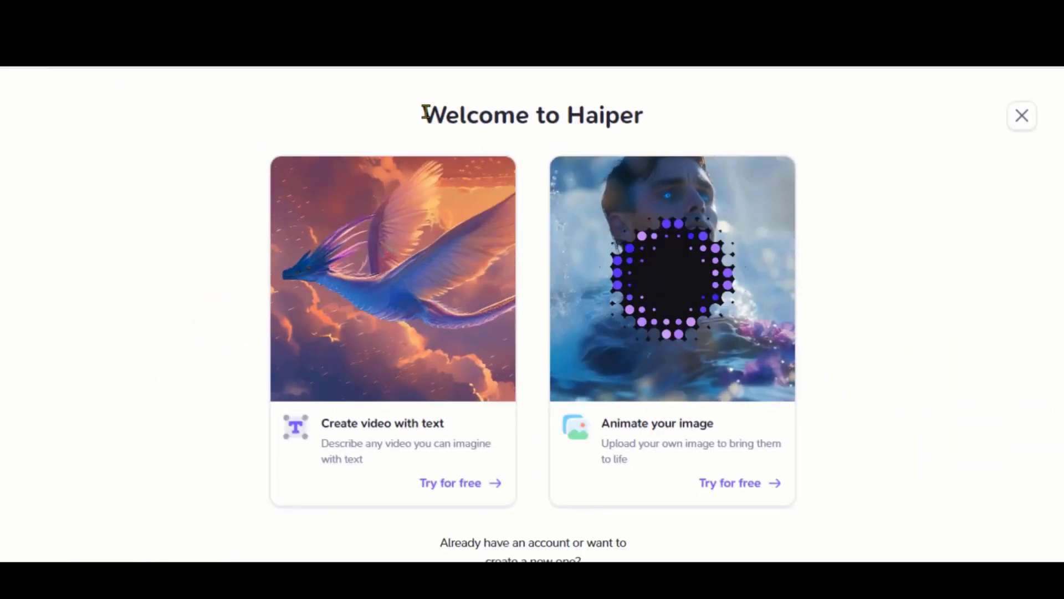
pyautogui.scroll(-1, 196, 264)
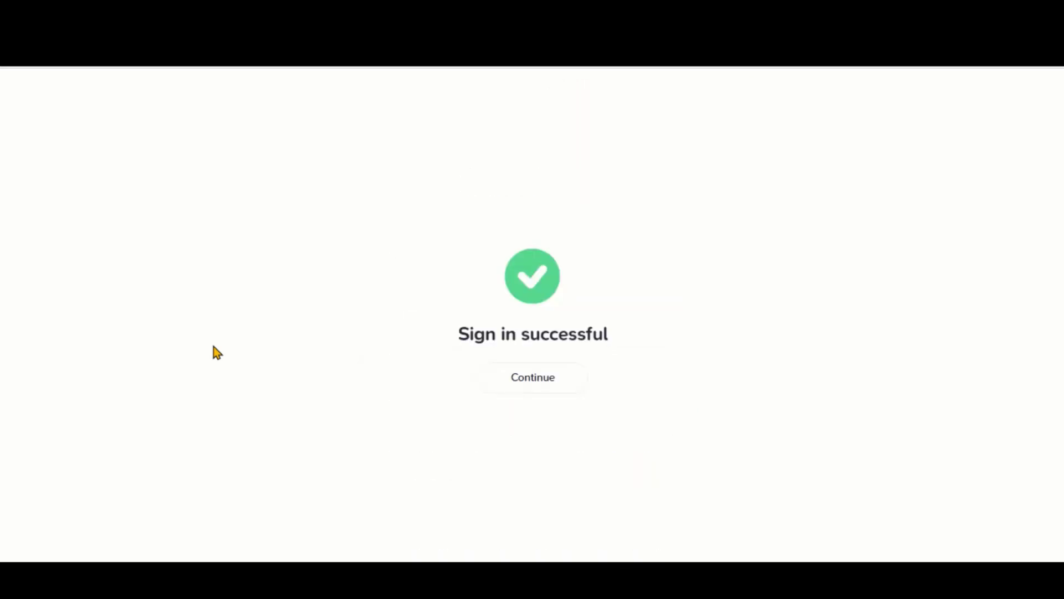
# - Continue from the sign-in success page into Haiper
pyautogui.click(532, 379)
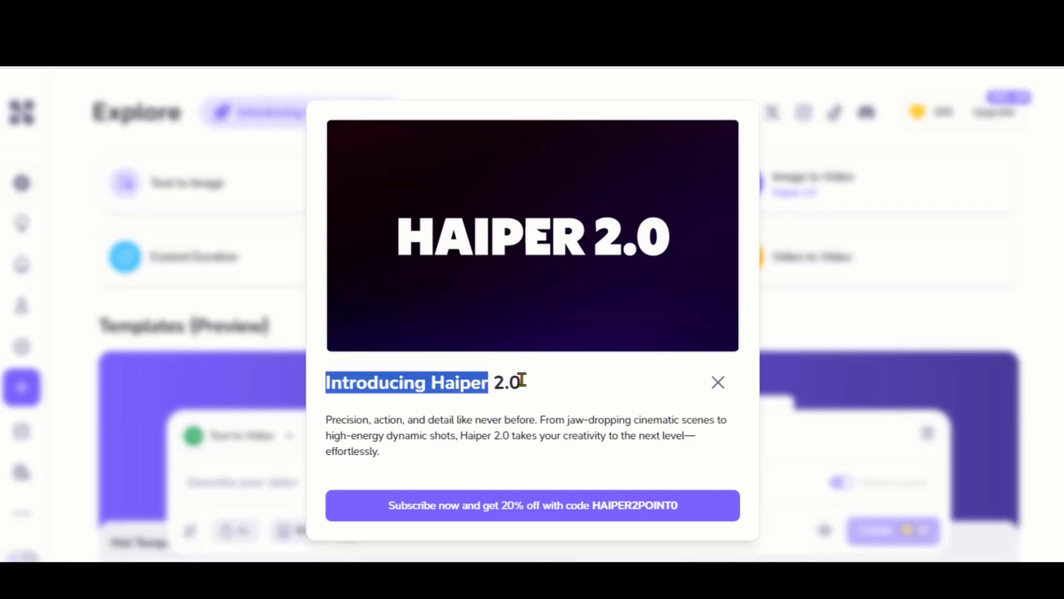
pyautogui.scroll(-2, 440, 482)
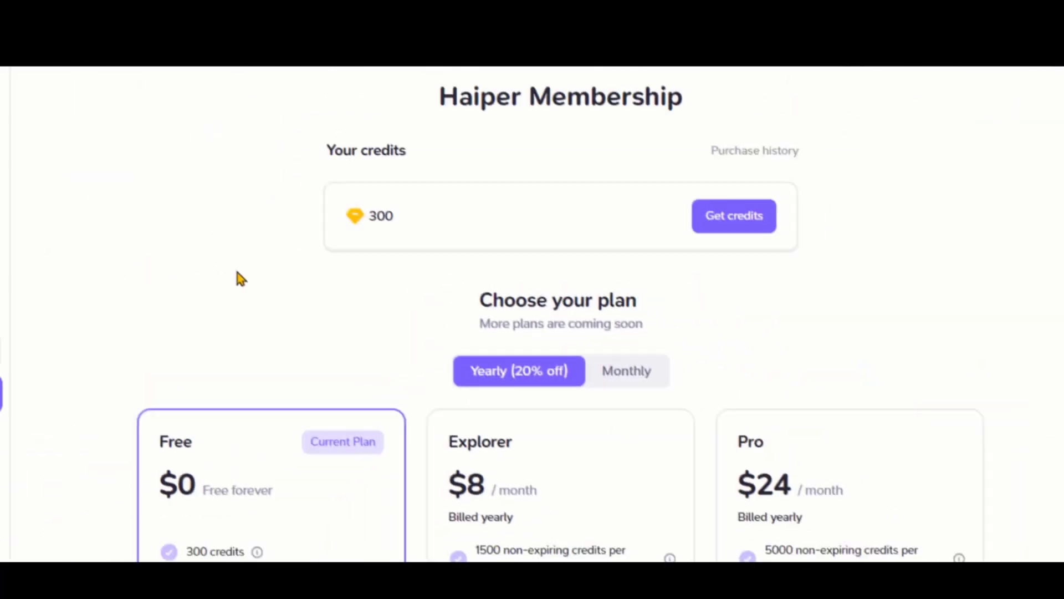
pyautogui.scroll(-3, 385, 264)
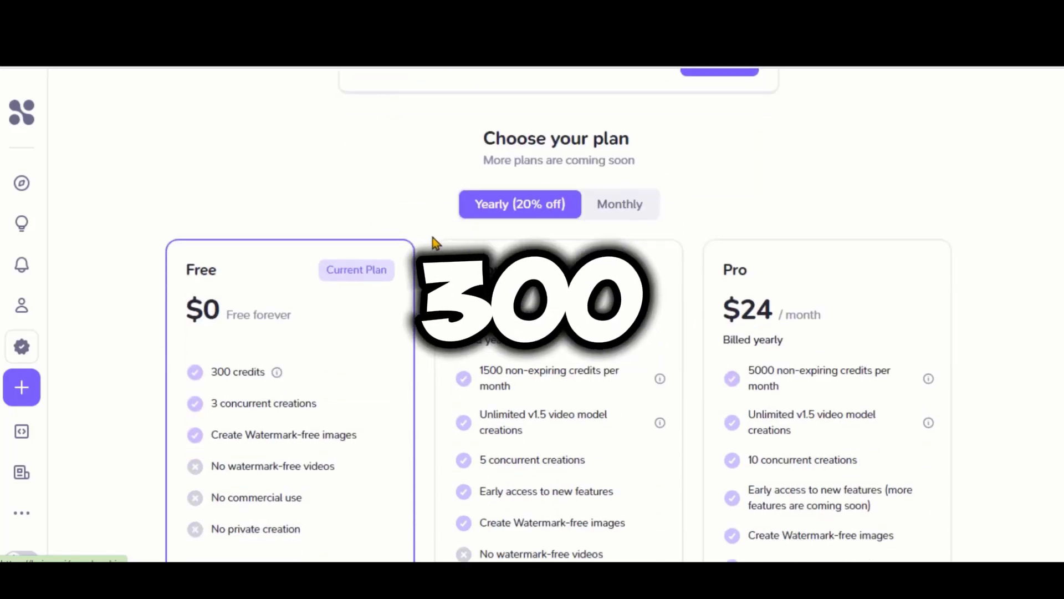
pyautogui.scroll(-1, 247, 297)
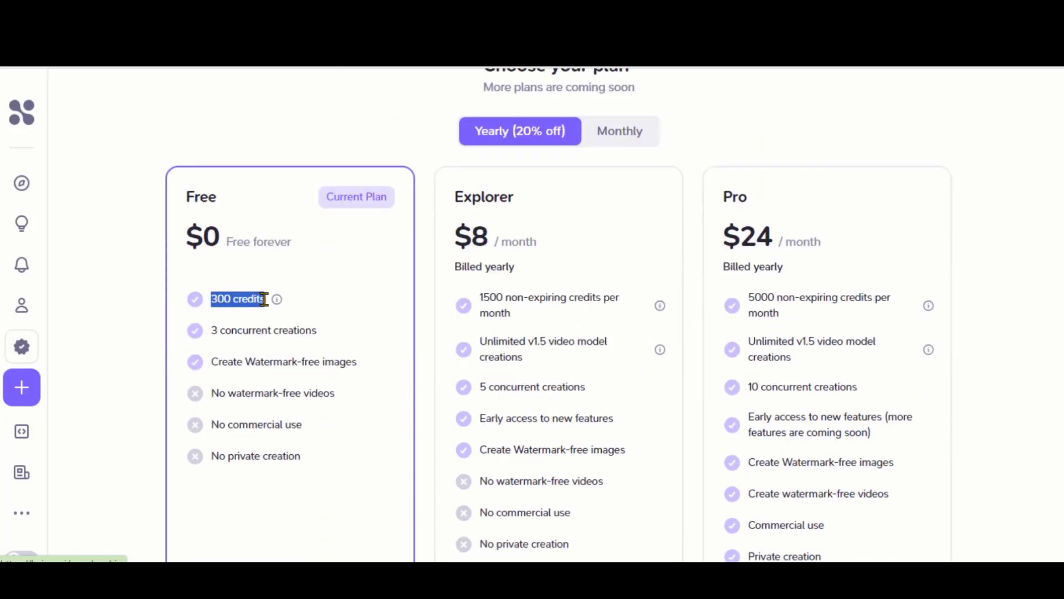
# - Switch the Membership plans to Monthly pricing and review the plan details
pyautogui.click(610, 142)
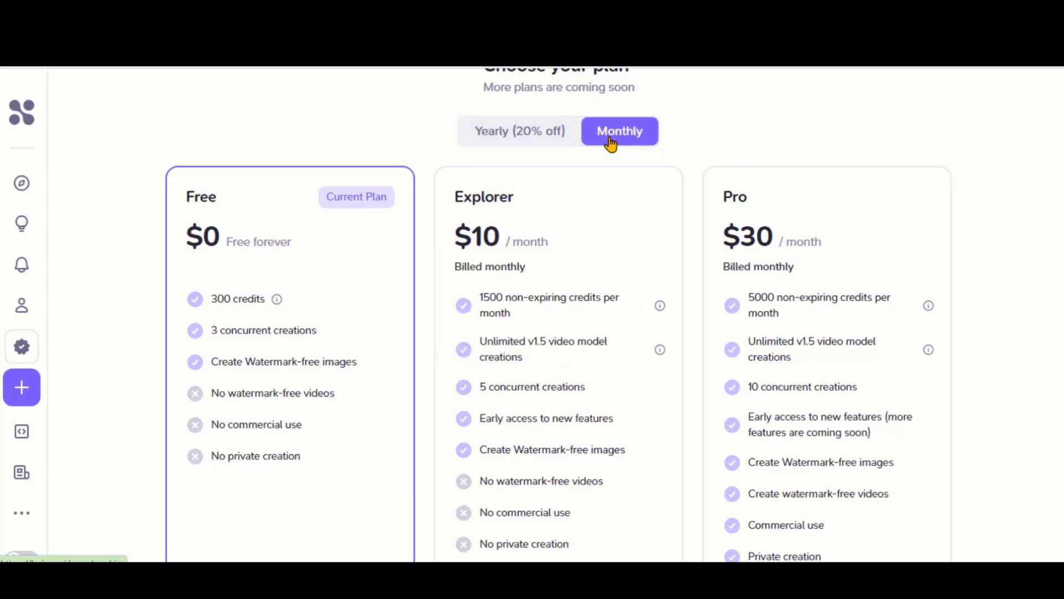
pyautogui.click(555, 242)
pyautogui.scroll(-2, 532, 281)
pyautogui.scroll(-2, 532, 280)
pyautogui.moveTo(480, 140)
pyautogui.mouseDown()
pyautogui.moveTo(562, 170)
pyautogui.moveTo(610, 365)
pyautogui.mouseUp()
pyautogui.click(620, 378)
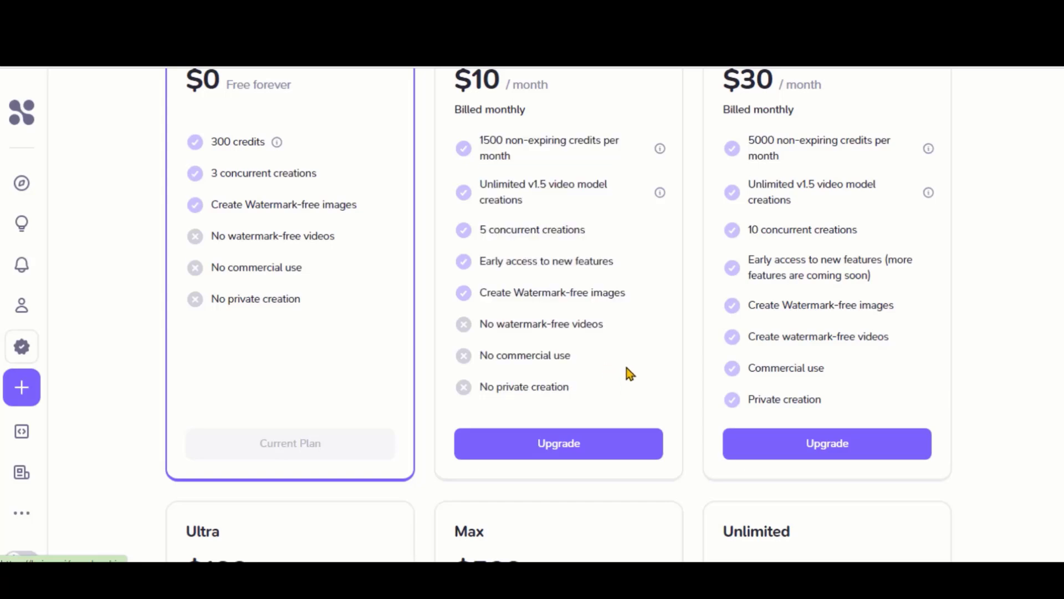
pyautogui.moveTo(773, 379); pyautogui.dragTo(707, 155)
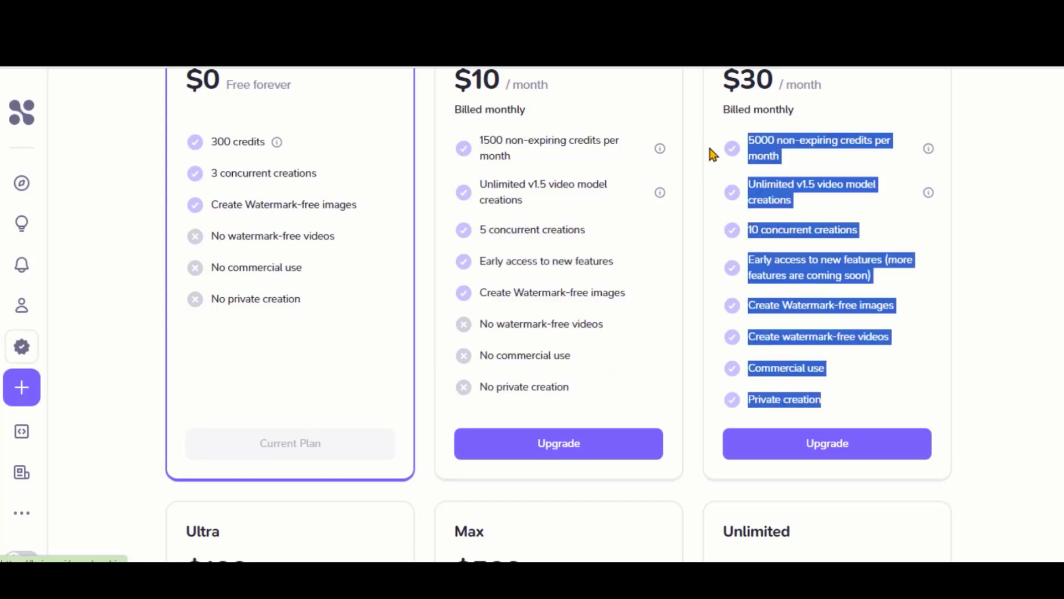
pyautogui.click(700, 187)
pyautogui.scroll(-1, 698, 253)
pyautogui.scroll(-3, 697, 254)
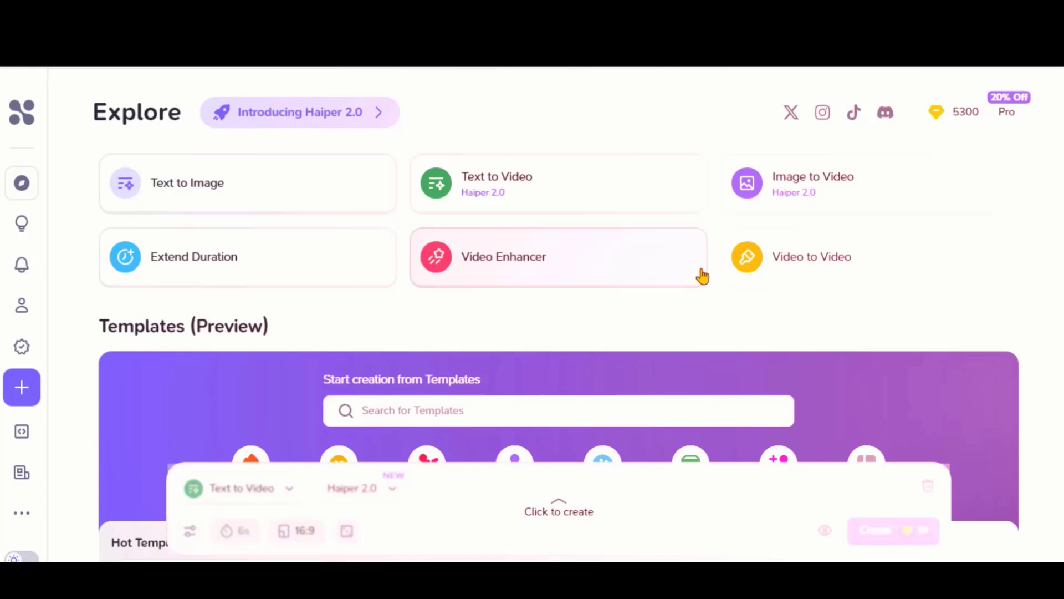
pyautogui.scroll(-2, 724, 291)
pyautogui.scroll(-3, 1031, 229)
pyautogui.scroll(-3, 1030, 229)
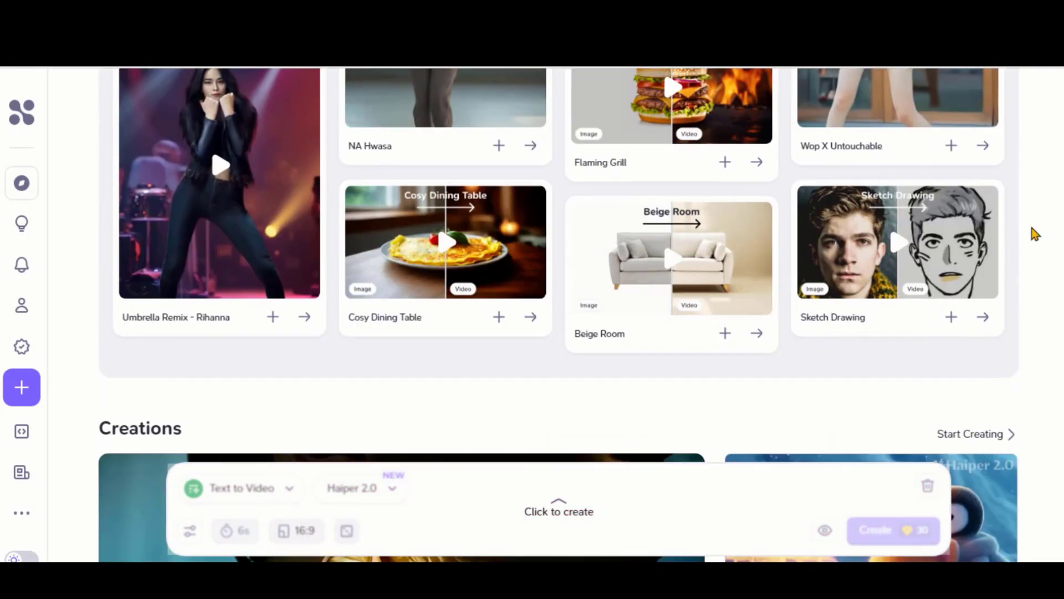
pyautogui.scroll(-3, 1031, 229)
pyautogui.scroll(-3, 1031, 229)
pyautogui.scroll(-1, 1031, 231)
pyautogui.scroll(-2, 1031, 231)
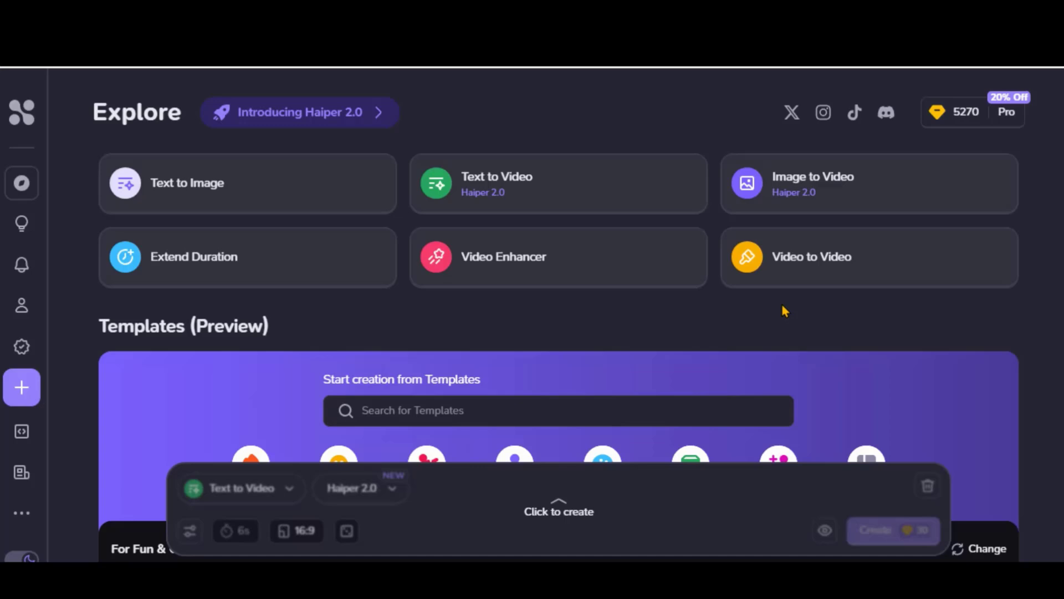
# - Generate a text-to-video of a misty dawn mountain range with Full Settings and Seed enabled
pyautogui.click(509, 192)
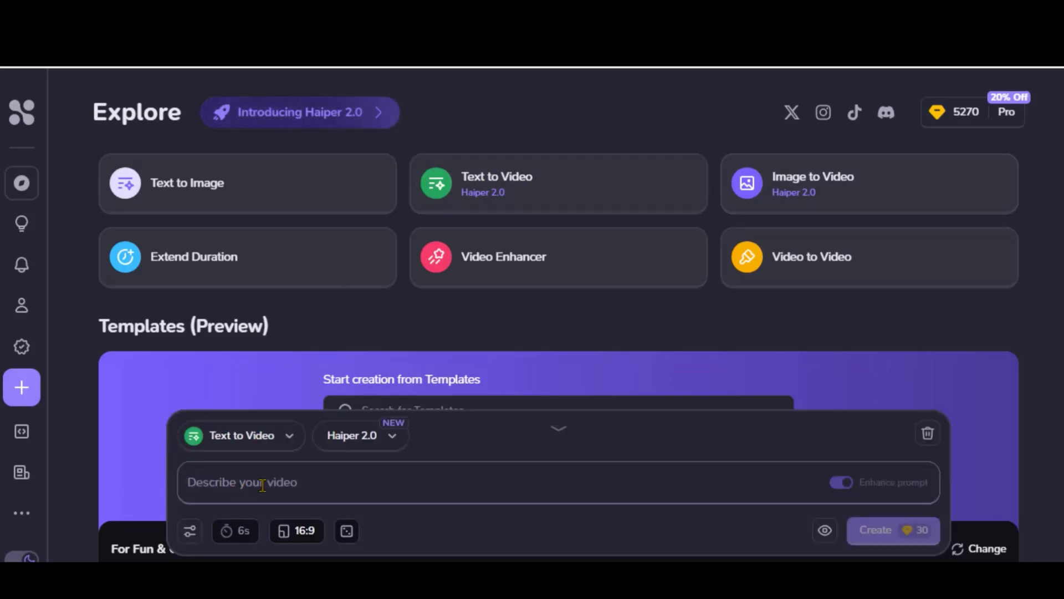
pyautogui.write('Wide-angle shot of a rugged mountain range at dawn, mist swirling around the peaks.')
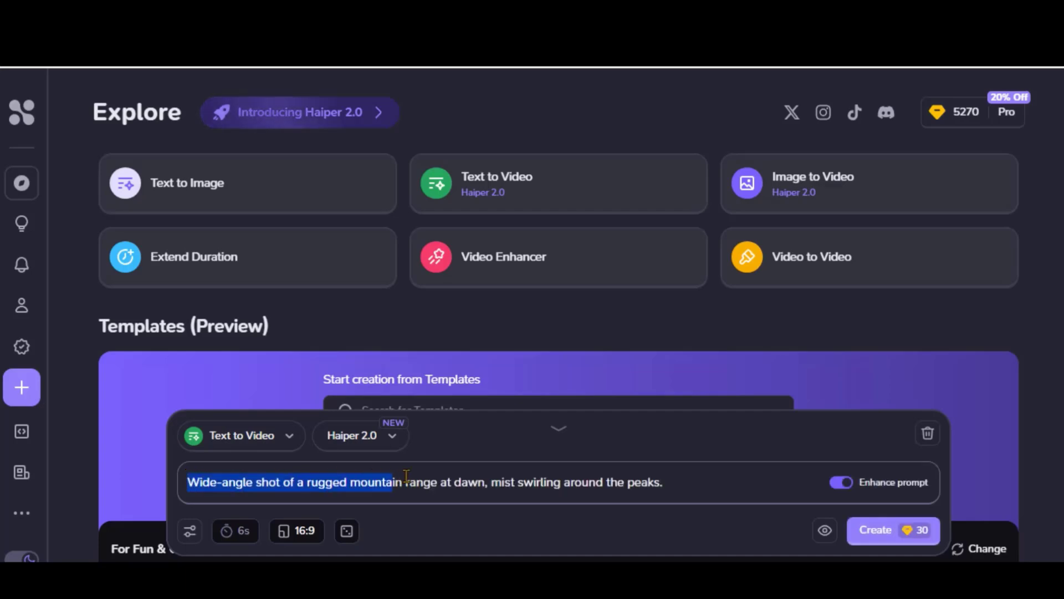
pyautogui.click(679, 477)
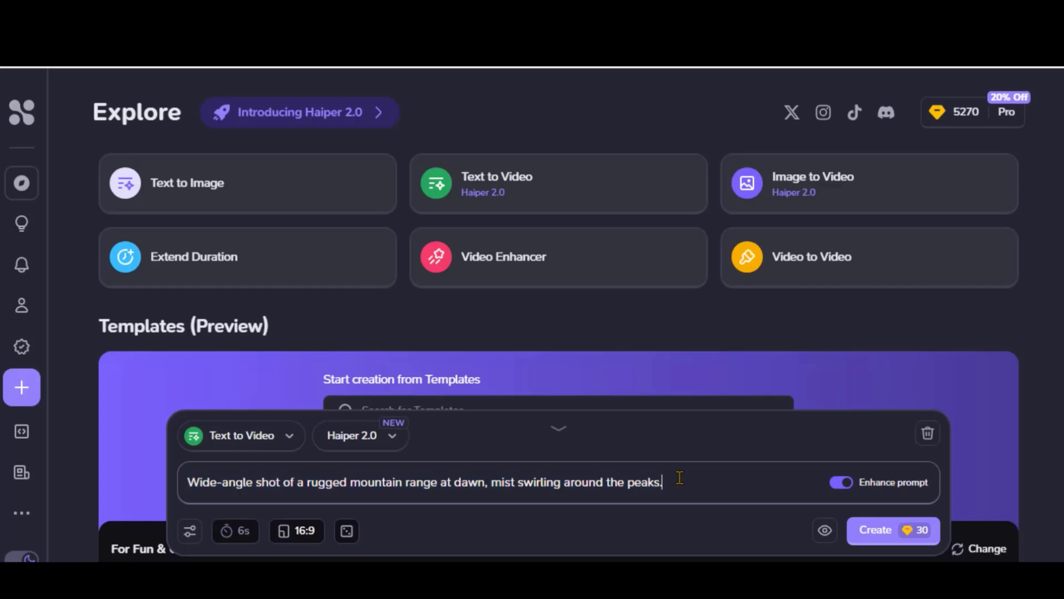
pyautogui.click(190, 531)
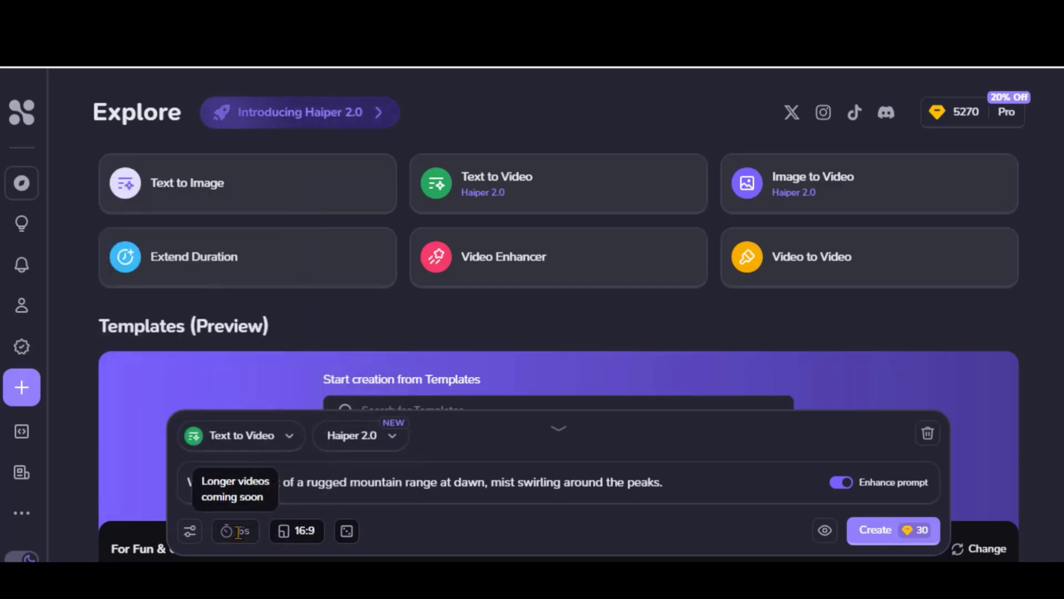
pyautogui.click(346, 531)
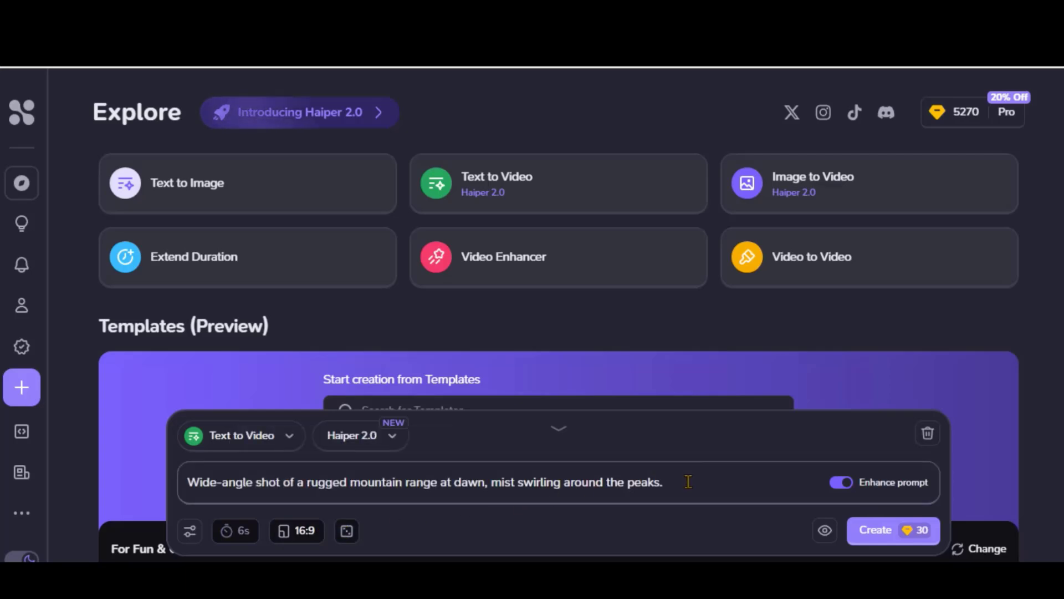
pyautogui.click(888, 533)
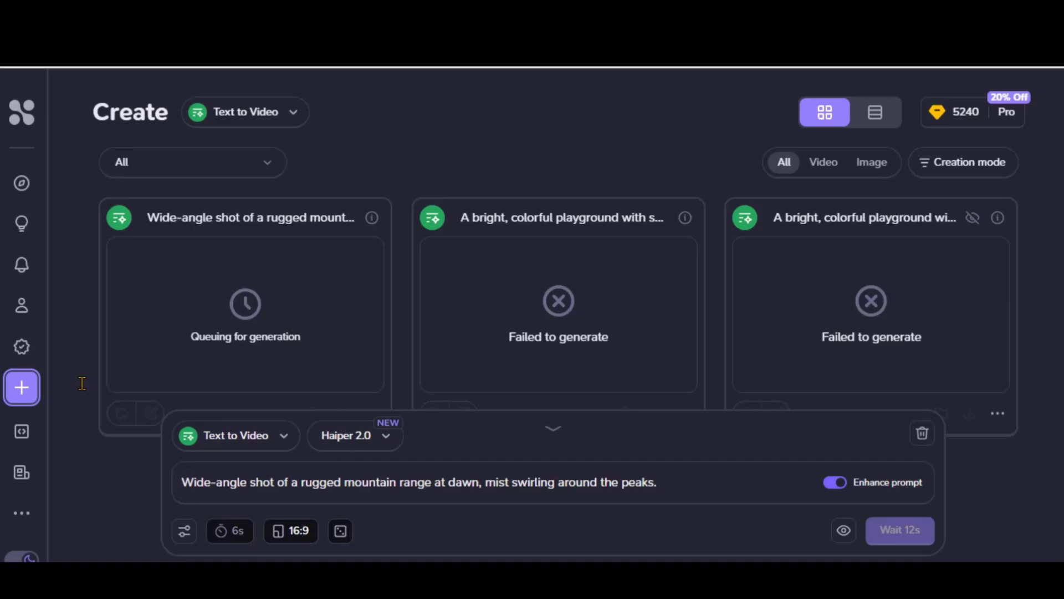
pyautogui.scroll(-1, 73, 366)
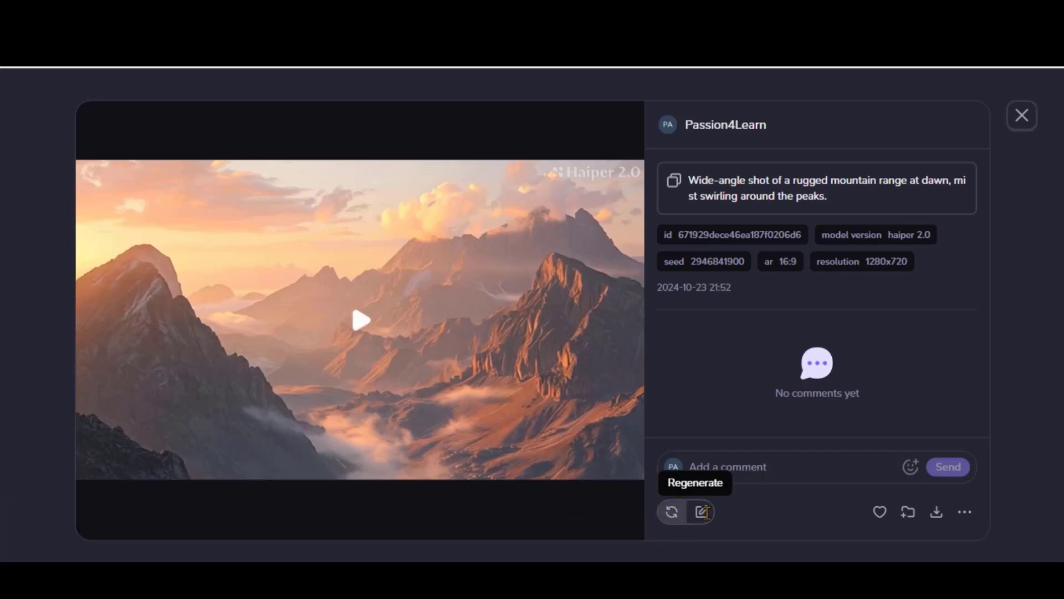
# - Open the Vary Prompt editor for the mountain video and dismiss it unchanged
pyautogui.click(700, 511)
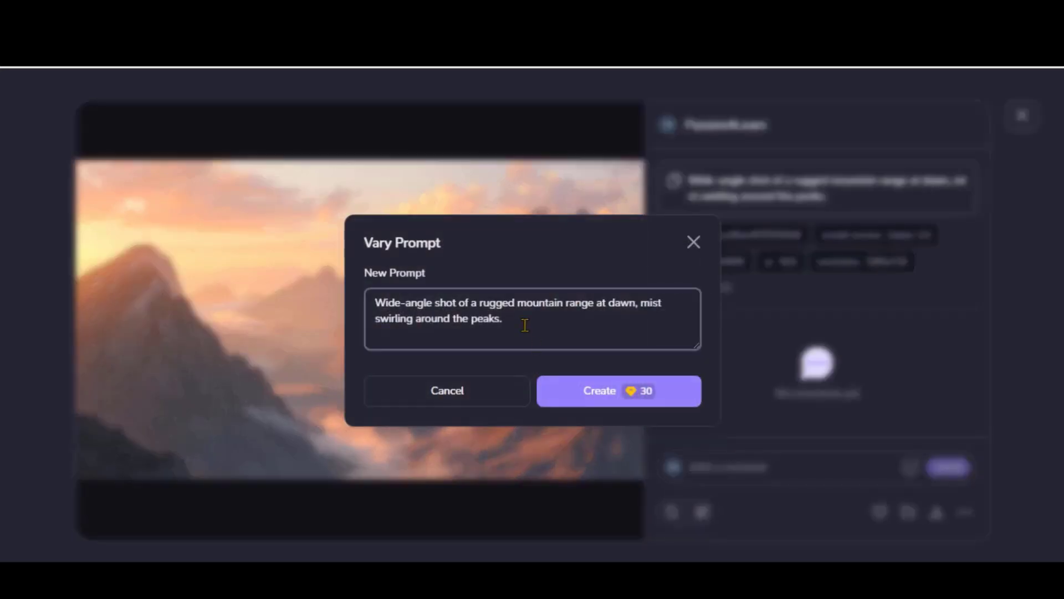
pyautogui.press('Escape')
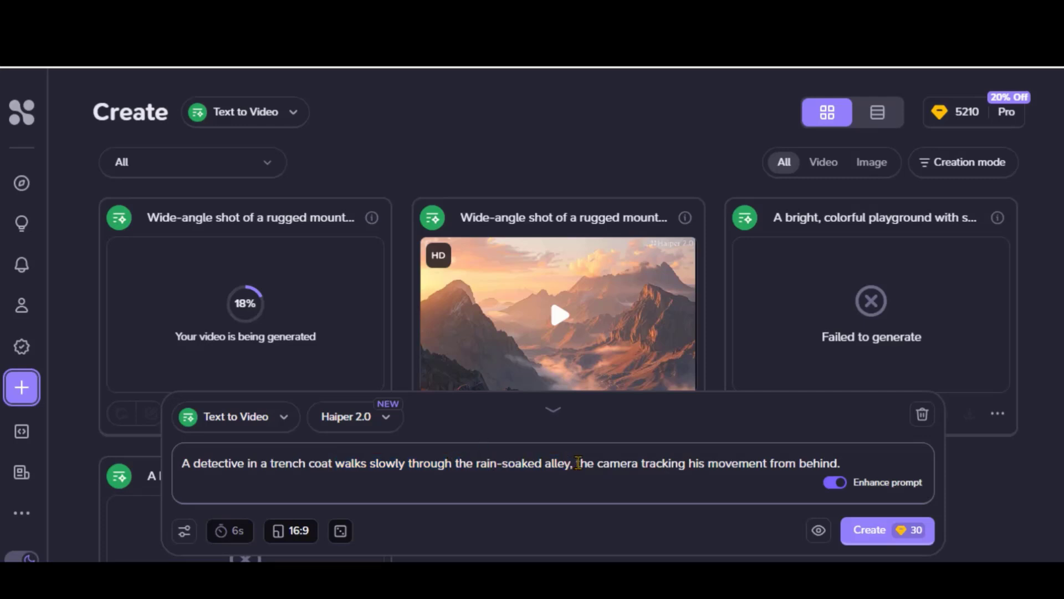
# - Generate the rainy-alley detective video, play it, and check its 1280x720 resolution
pyautogui.click(859, 467)
pyautogui.click(881, 528)
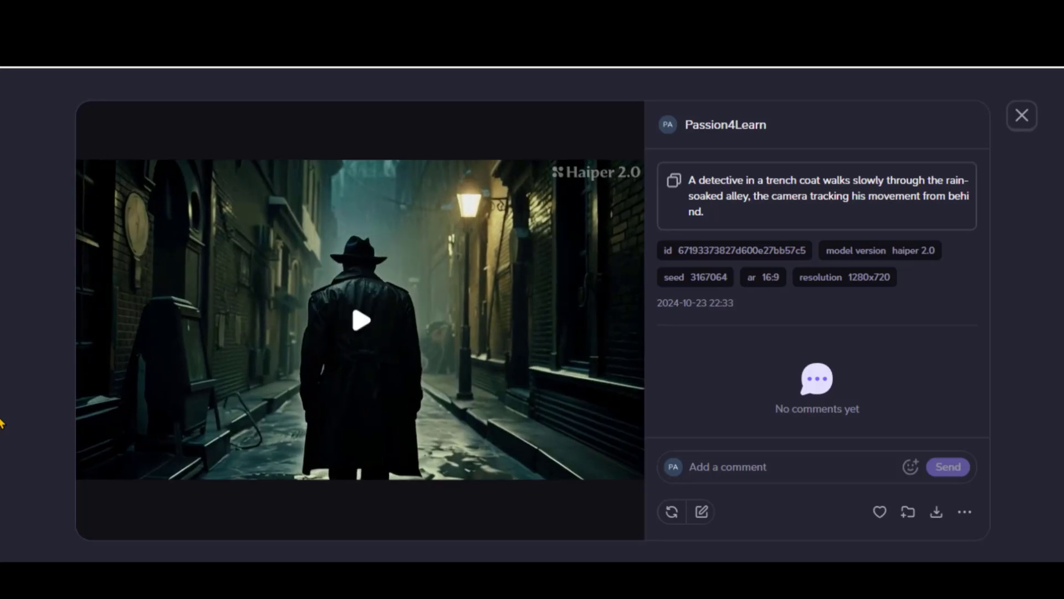
pyautogui.click(193, 433)
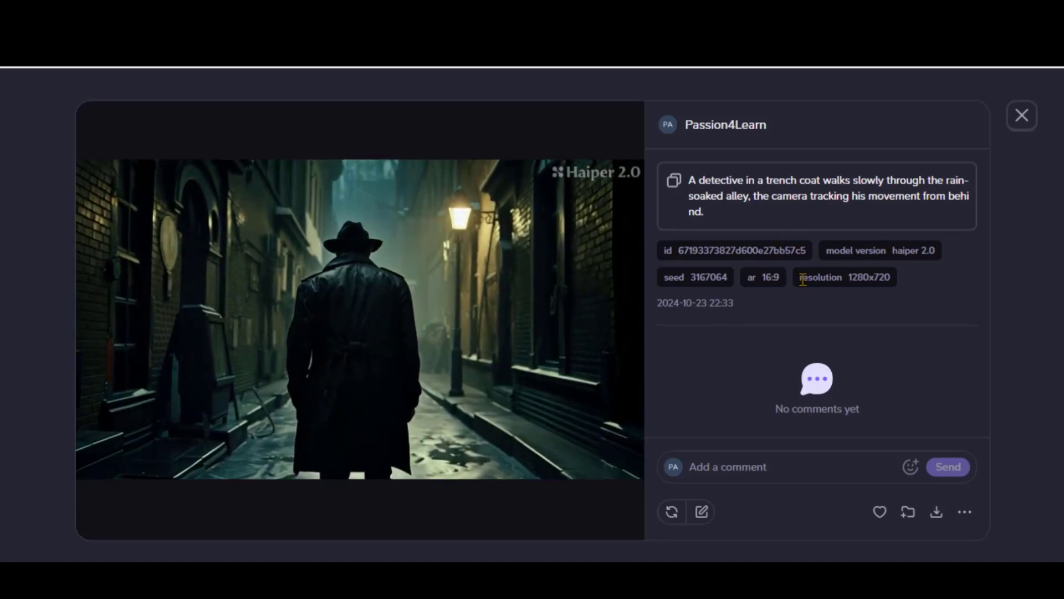
pyautogui.moveTo(800, 277); pyautogui.dragTo(890, 276)
pyautogui.click(891, 277)
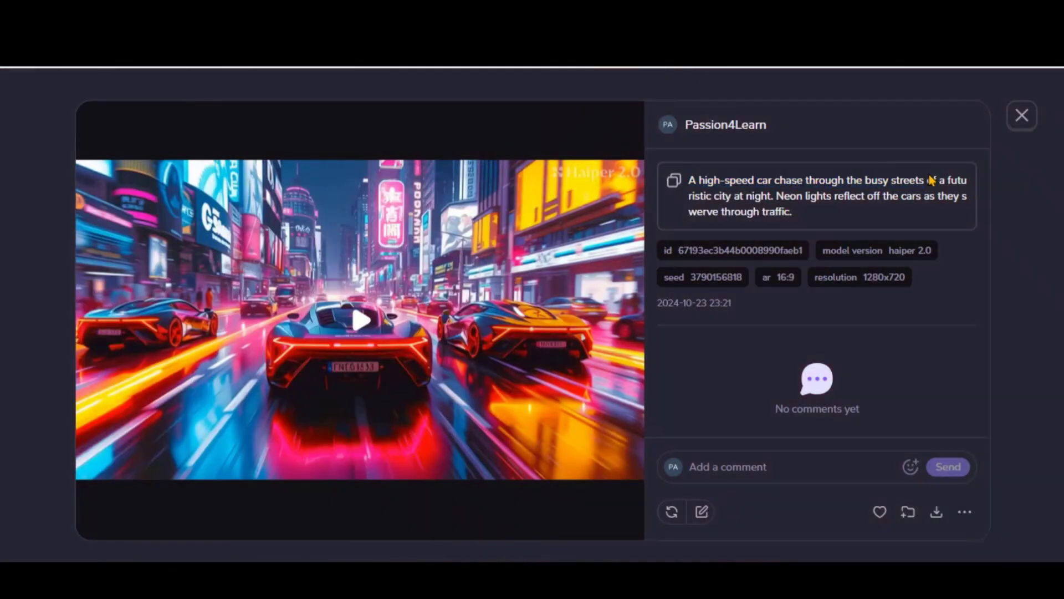
# - Replay the car chase, inspect the dew-leaf prompt, and advance to the spaceship video
pyautogui.click(941, 220)
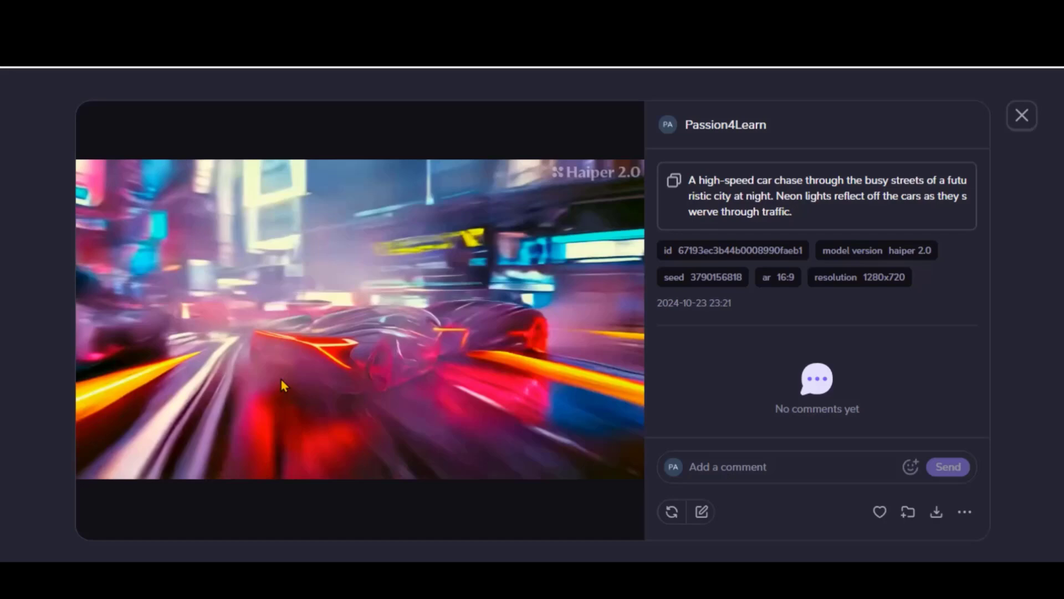
pyautogui.moveTo(360, 320)
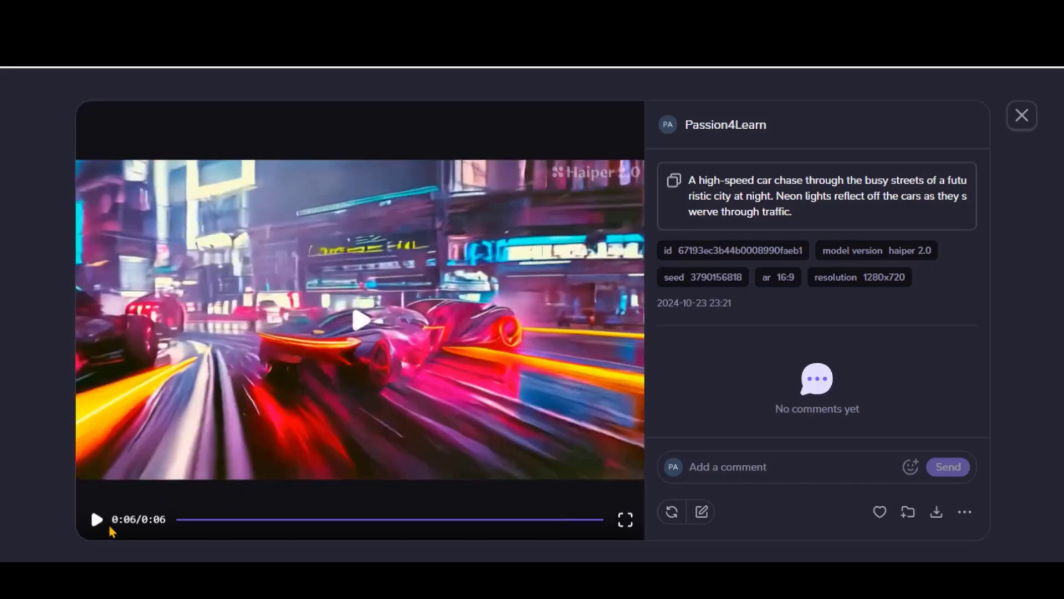
pyautogui.click(95, 518)
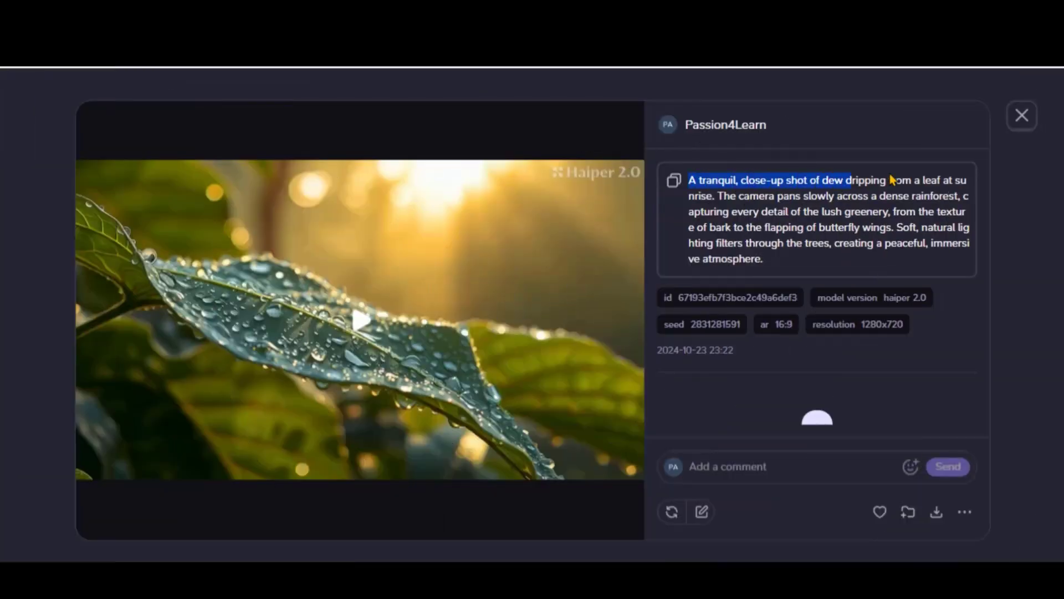
pyautogui.click(720, 194)
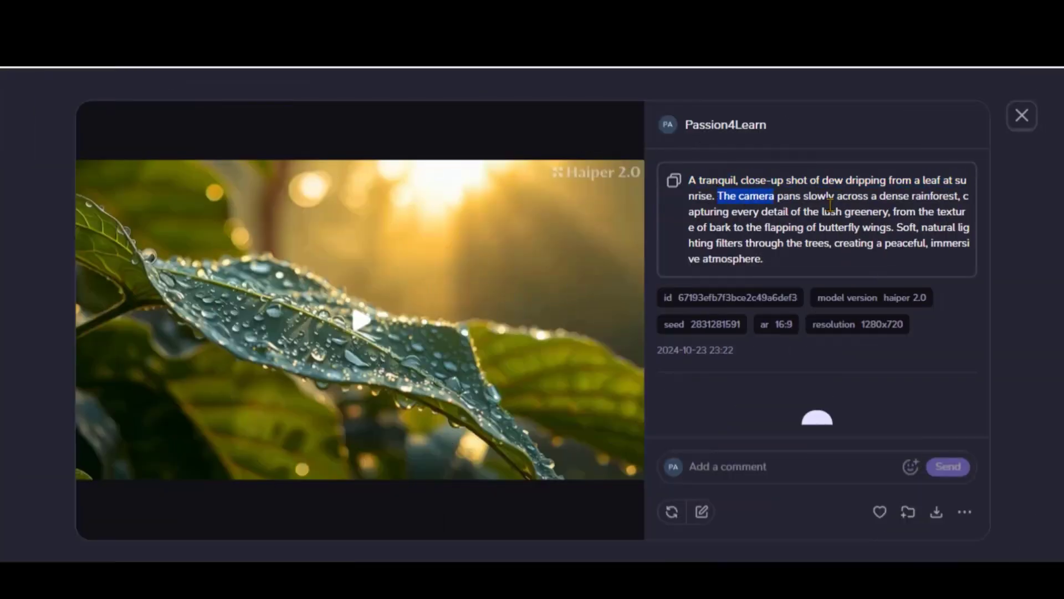
pyautogui.moveTo(830, 203); pyautogui.dragTo(859, 260)
pyautogui.click(390, 288)
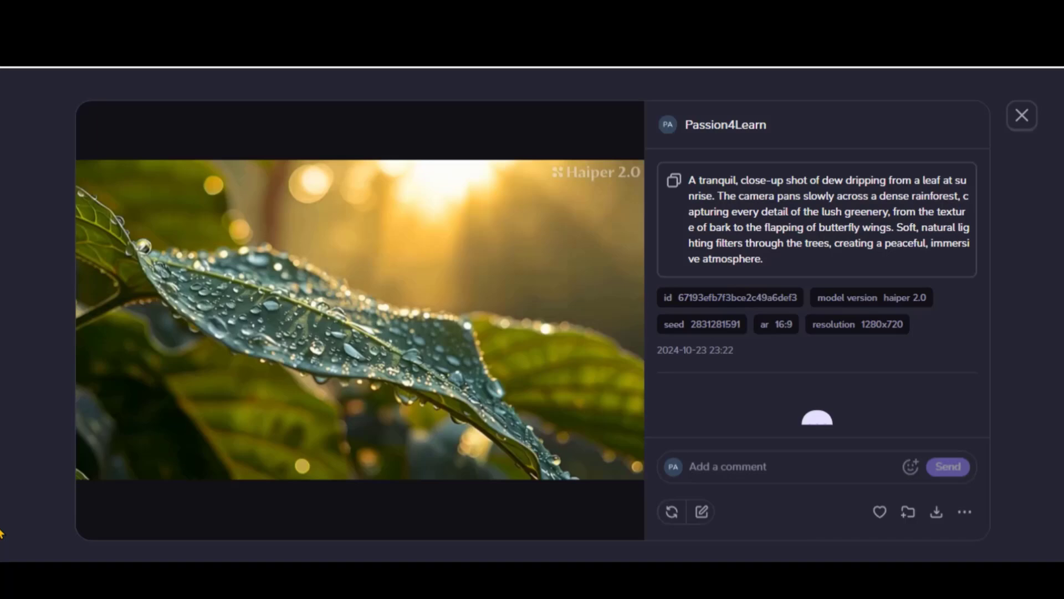
pyautogui.press('Right')
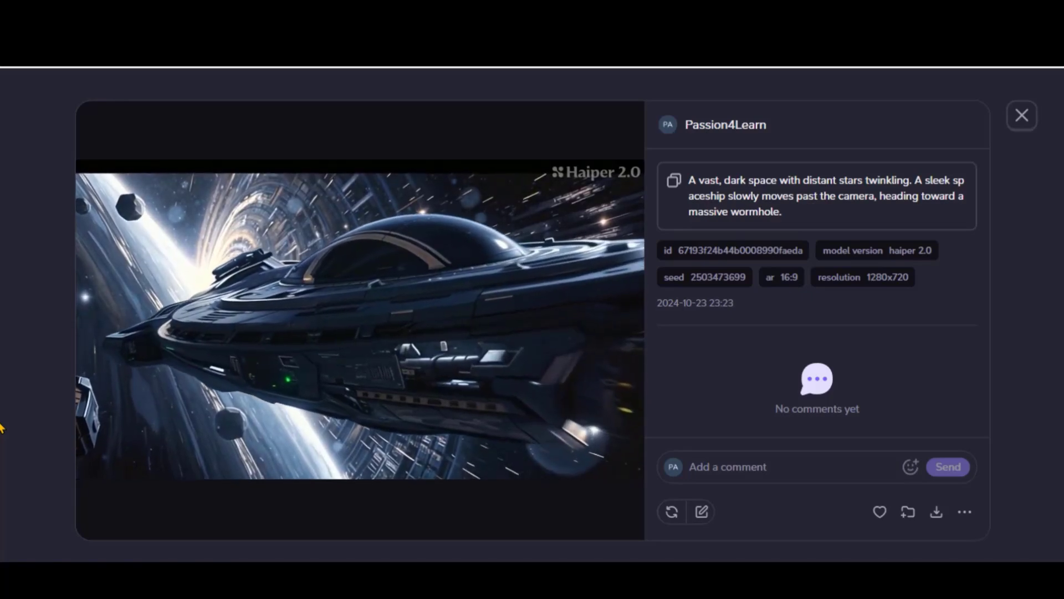
# - Step past the astronaut video to the boxer-training gym video
pyautogui.press('Right')
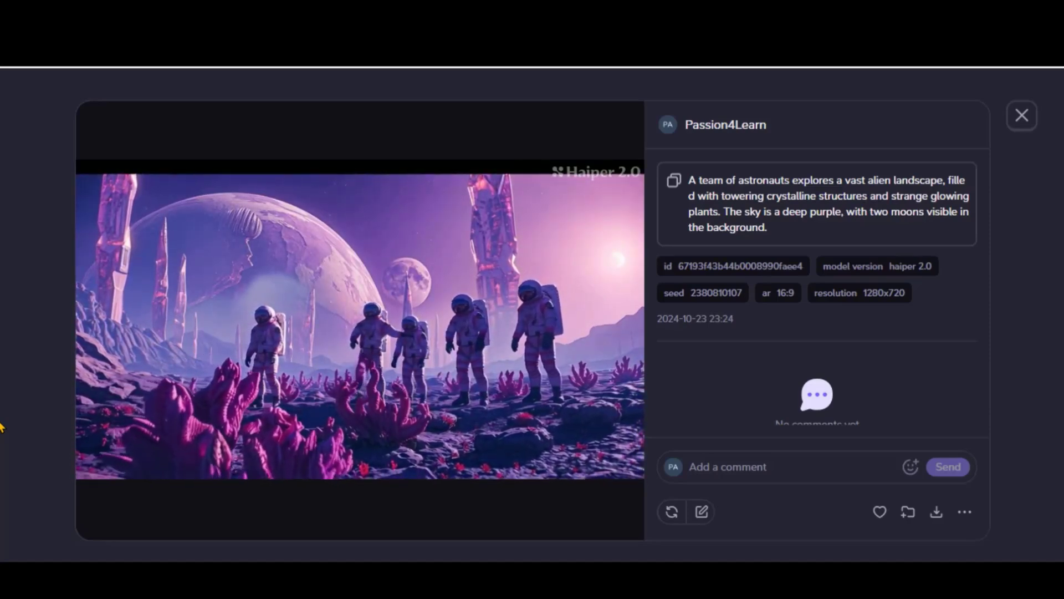
pyautogui.press('Right')
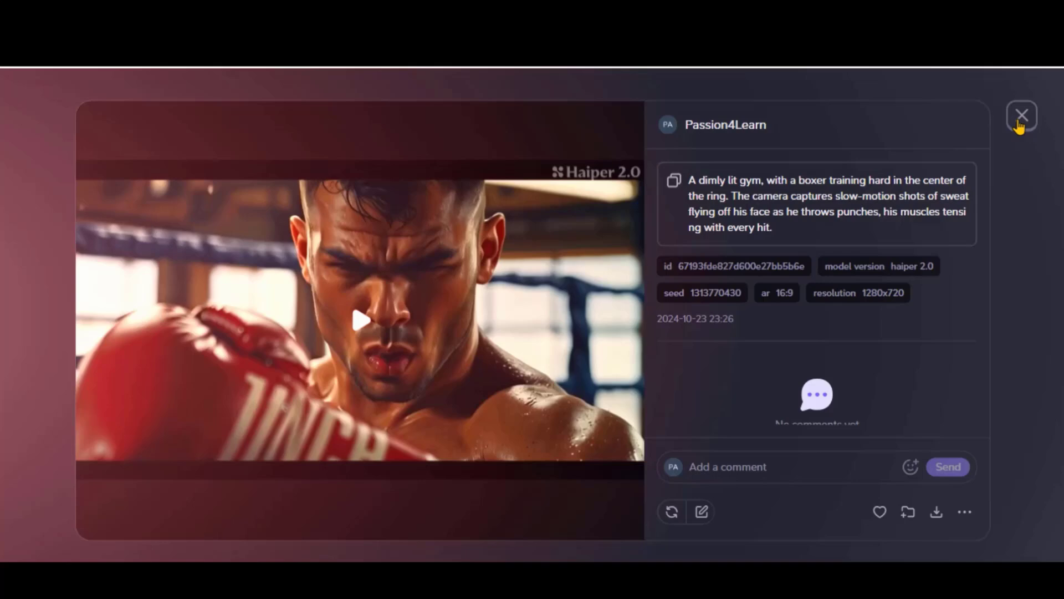
# - Switch to Image to Video mode and enter the countryside tractor prompt for the field image
pyautogui.click(1020, 117)
pyautogui.click(275, 441)
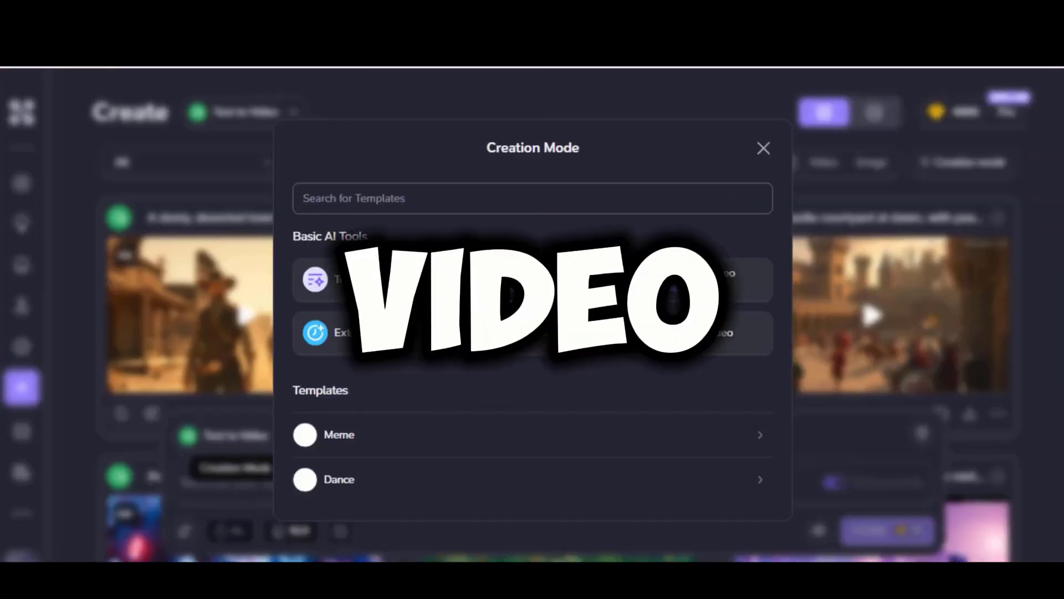
pyautogui.click(690, 287)
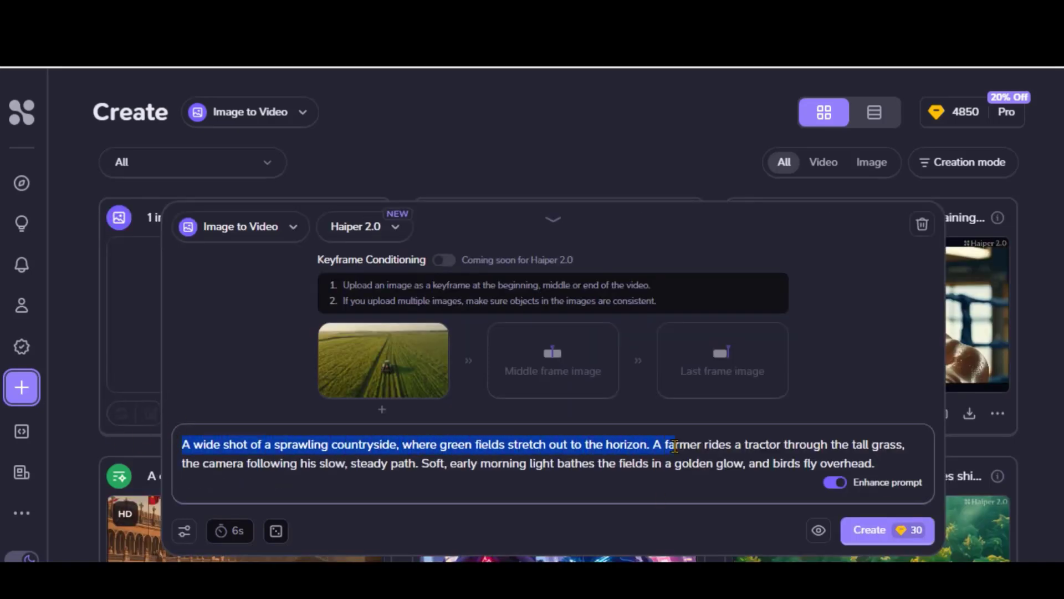
pyautogui.moveTo(909, 444); pyautogui.dragTo(908, 463)
pyautogui.click(886, 466)
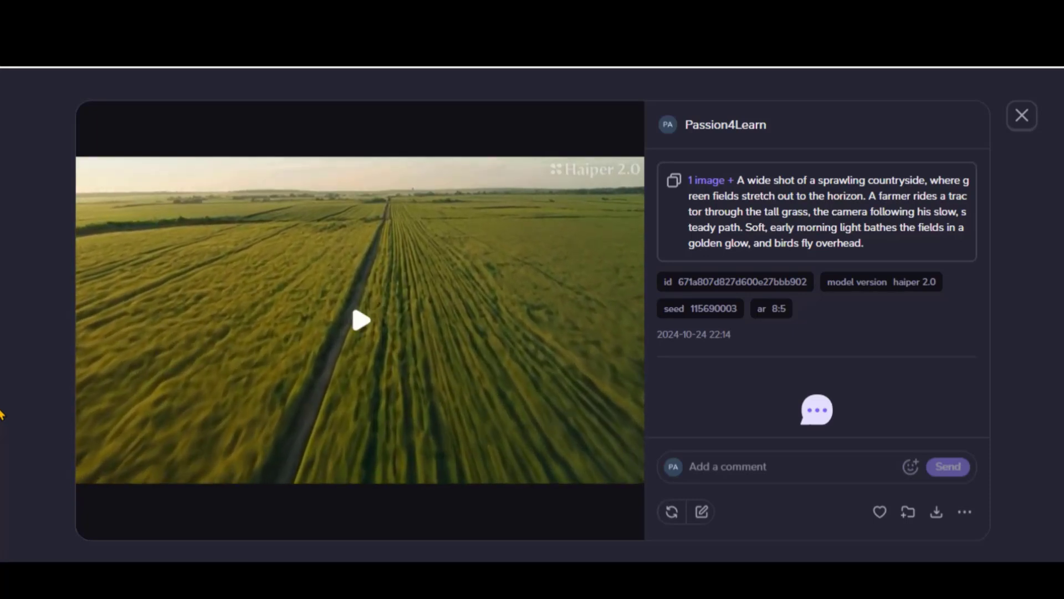
# - Replay the finished tractor-in-green-fields image-to-video clip in the viewer
pyautogui.click(124, 409)
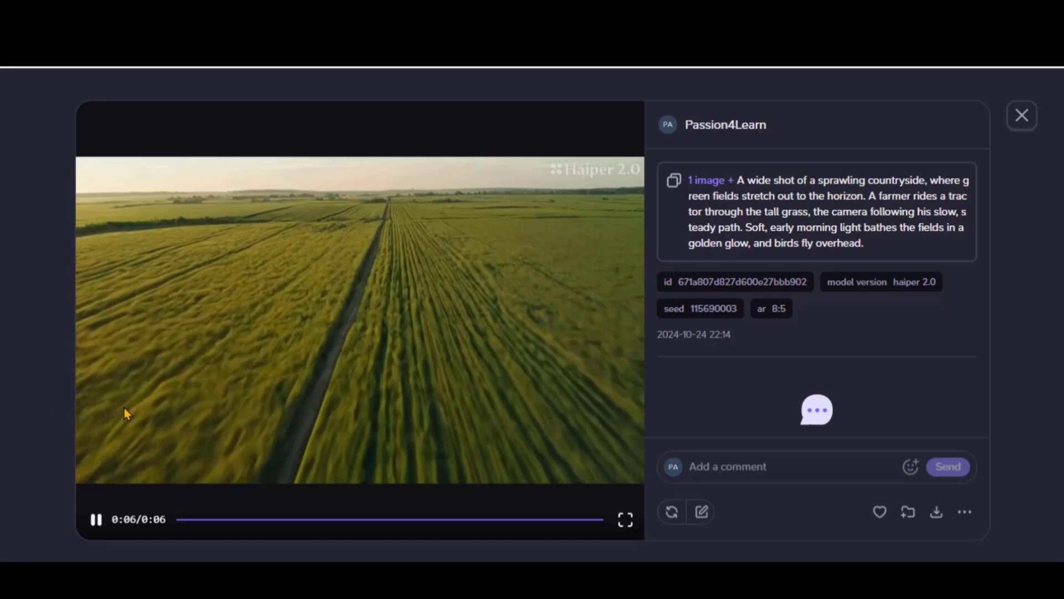